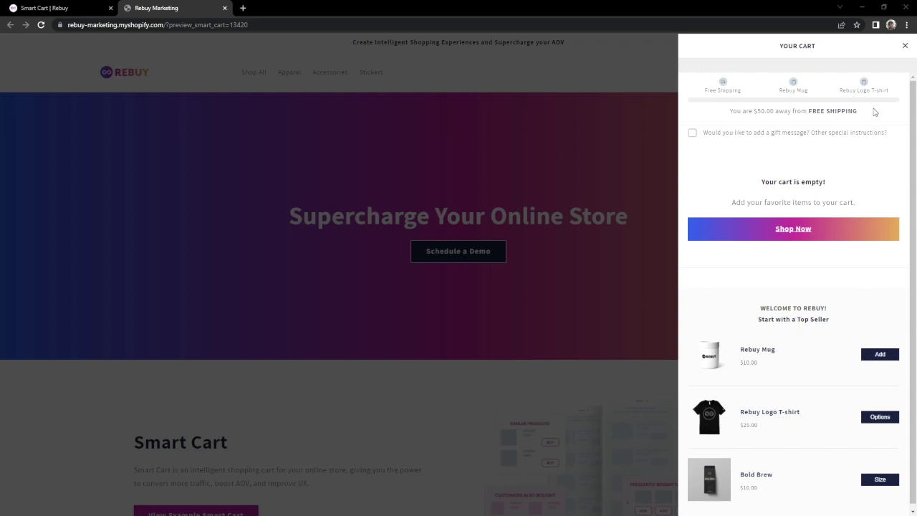
Step: Add a White / XS Rebuy Logo T-shirt to the store cart, then start a new Rebuy Smart Cart
{"action": "left_click", "coordinate": [875, 421]}
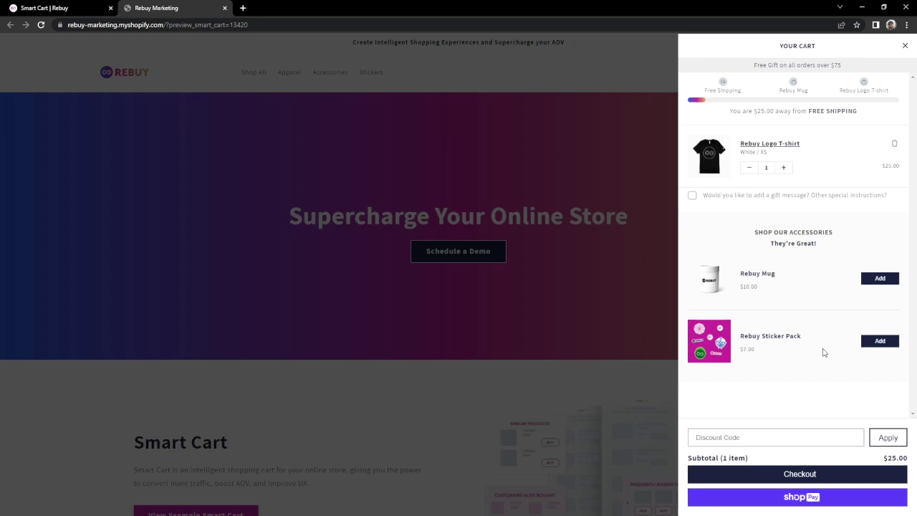
{"action": "left_click", "coordinate": [85, 10]}
{"action": "left_click", "coordinate": [764, 278]}
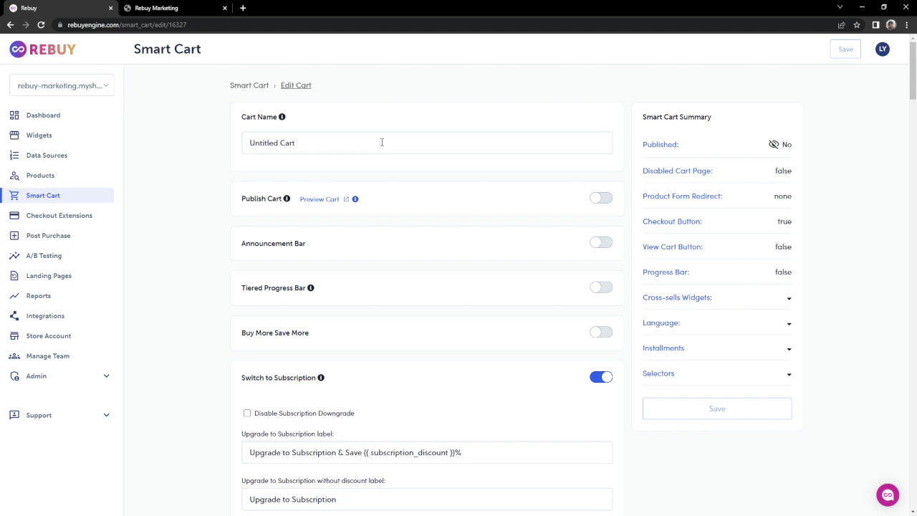
Step: Replace the 'Untitled Cart' name with 'Smart Cart 1.0'
{"action": "left_click_drag", "start_coordinate": [382, 142], "coordinate": [227, 148]}
{"action": "type", "text": "Sma"}
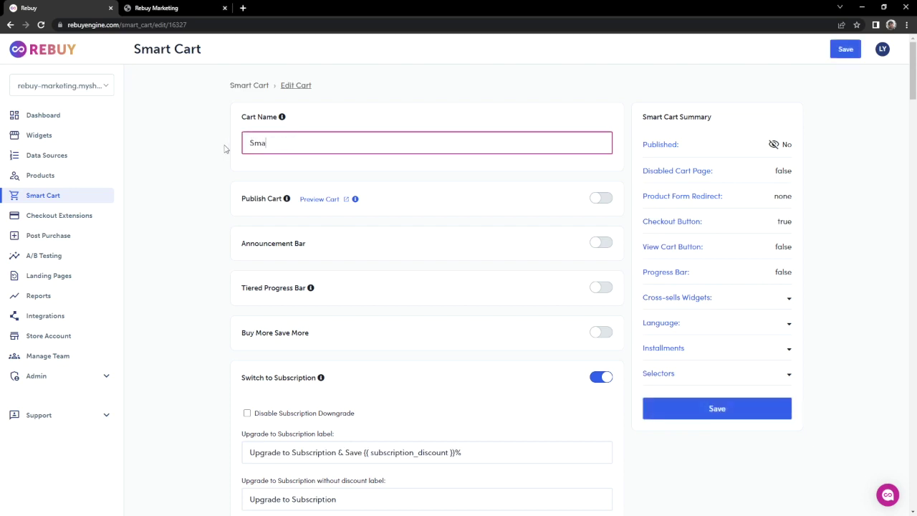
{"action": "type", "text": "rt Cart 1.0"}
Step: Enable the announcement bar with the message 'Use 10OFF to get 10% off your order!'
{"action": "left_click", "coordinate": [606, 244]}
{"action": "left_click", "coordinate": [354, 289]}
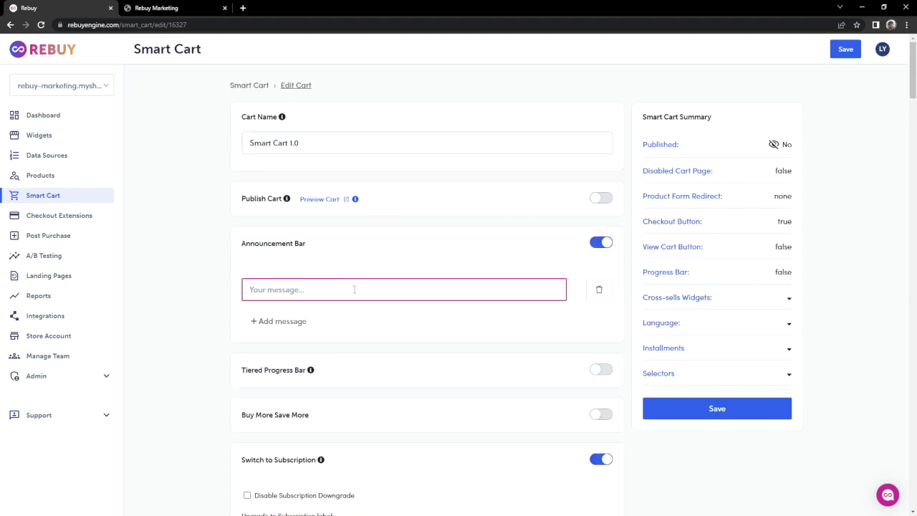
{"action": "type", "text": "Use 10OFF to get 10% off your"}
{"action": "type", "text": " order!"}
Step: Enable an in-line tiered progress bar whose Tier 1 gives free shipping at a $50 minimum
{"action": "left_click", "coordinate": [603, 373]}
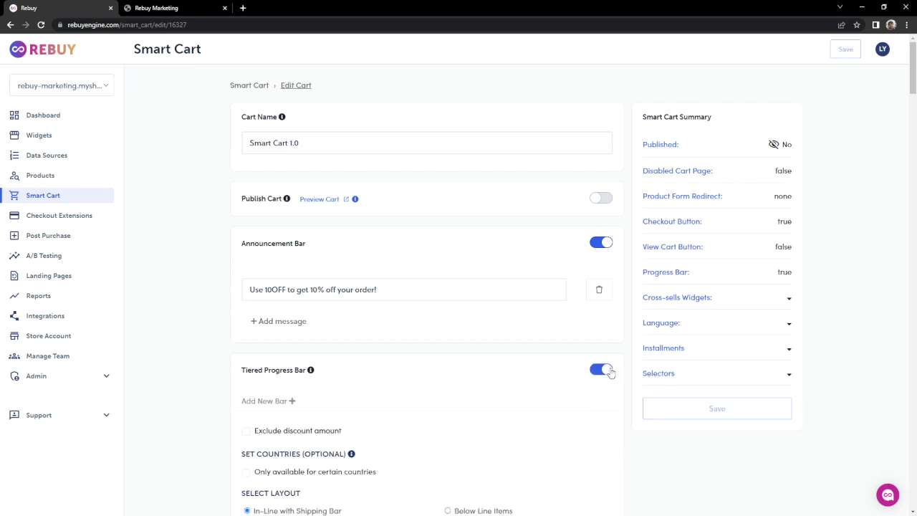
{"action": "scroll", "coordinate": [623, 351], "scroll_direction": "down", "scroll_amount": 3}
{"action": "scroll", "coordinate": [623, 333], "scroll_direction": "down", "scroll_amount": 1}
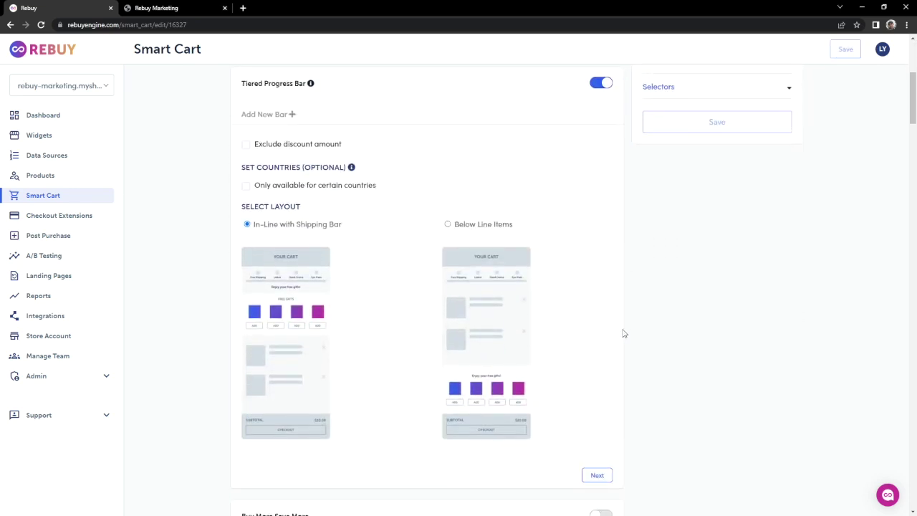
{"action": "left_click", "coordinate": [599, 475]}
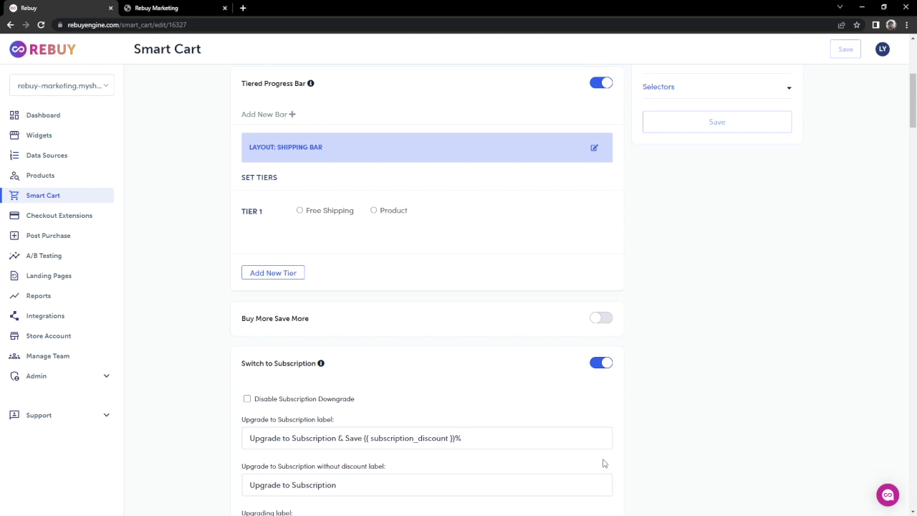
{"action": "left_click", "coordinate": [322, 211]}
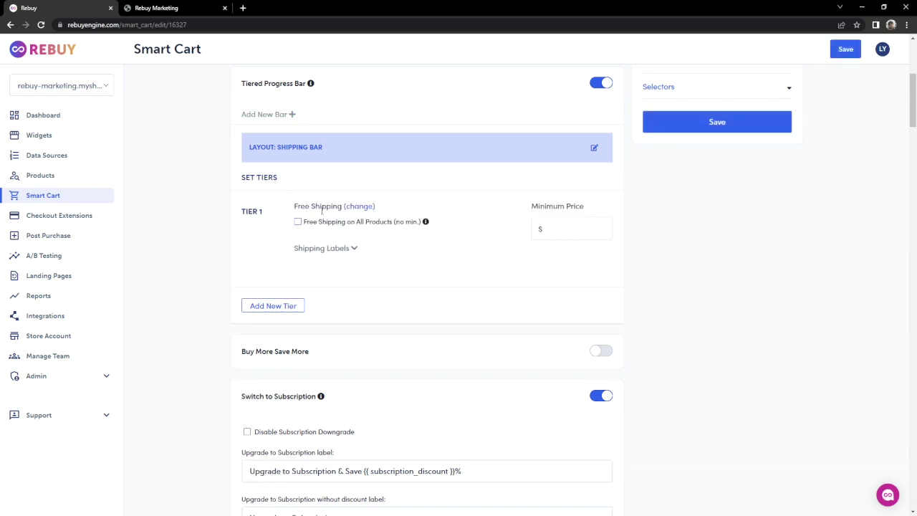
{"action": "left_click", "coordinate": [570, 229]}
{"action": "type", "text": "50"}
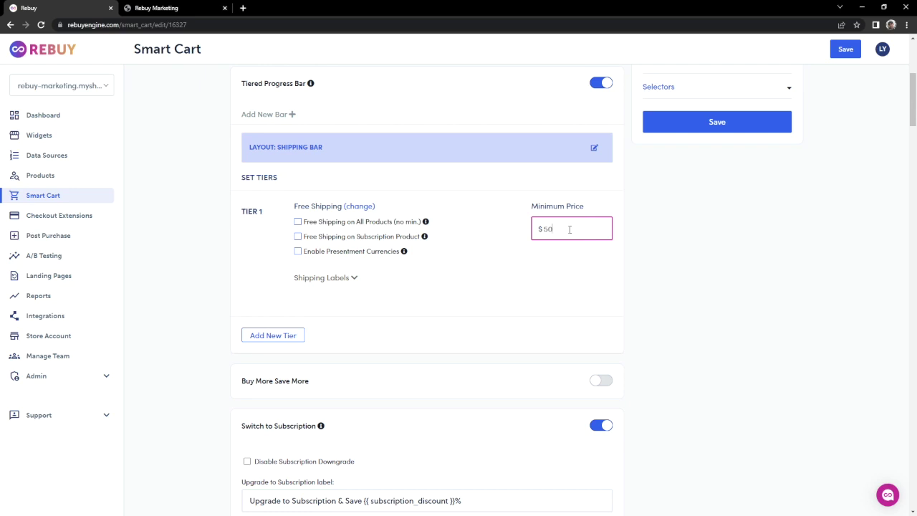
Step: Add Tier 2 with a free Rebuy Mug unlocked at a $75 cart total
{"action": "left_click", "coordinate": [294, 338]}
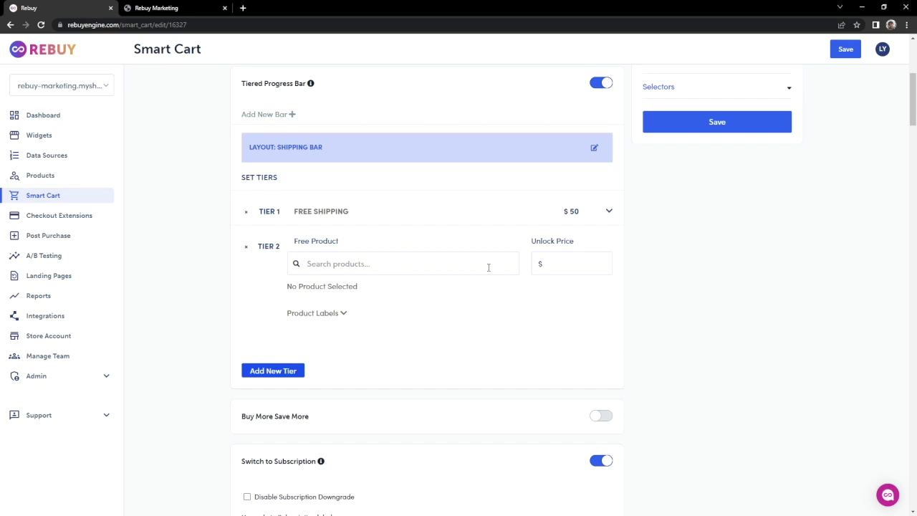
{"action": "left_click", "coordinate": [489, 267]}
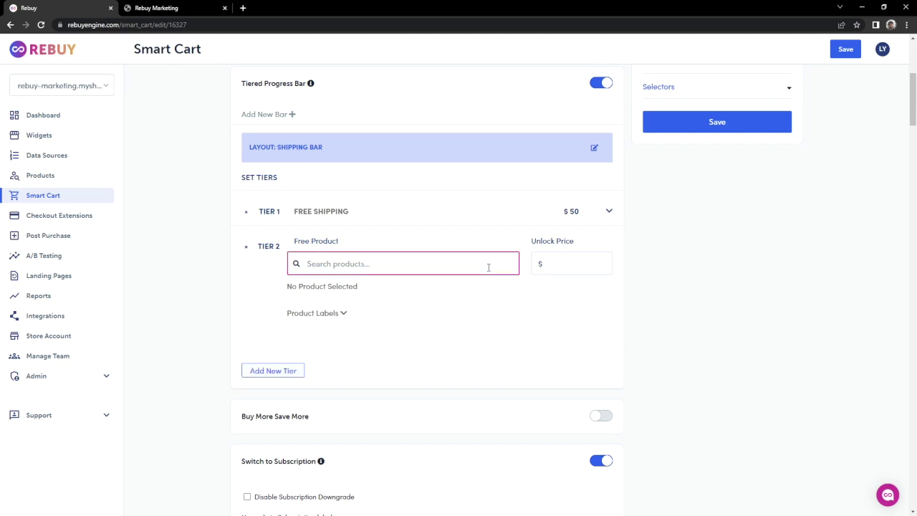
{"action": "type", "text": "rebuy m"}
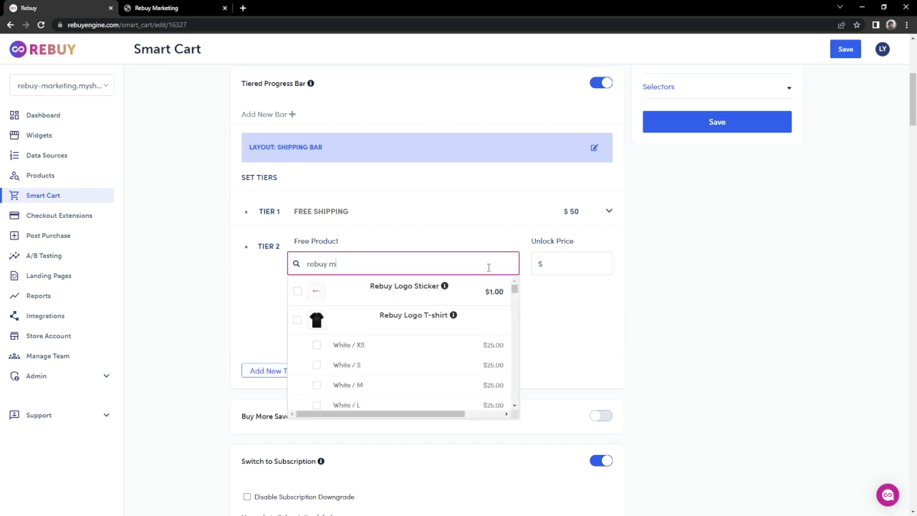
{"action": "type", "text": "ug"}
{"action": "left_click", "coordinate": [484, 293]}
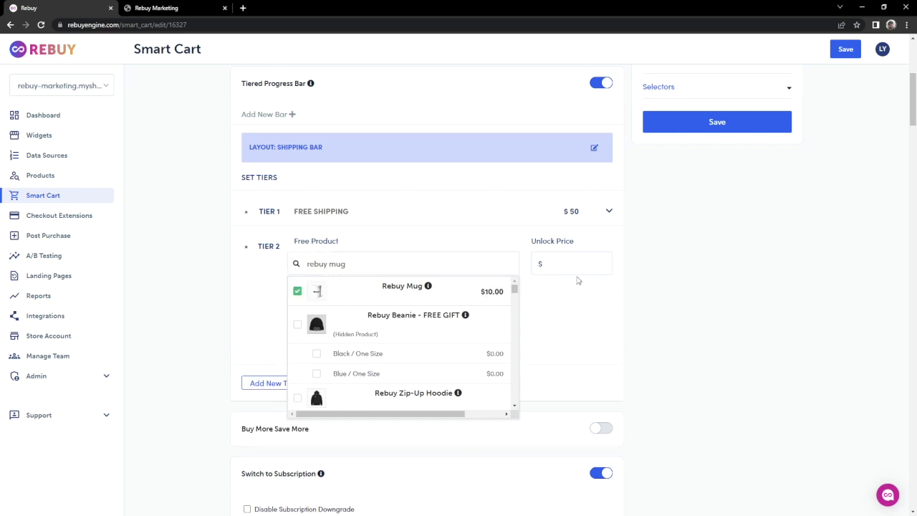
{"action": "left_click", "coordinate": [595, 265]}
{"action": "type", "text": "75"}
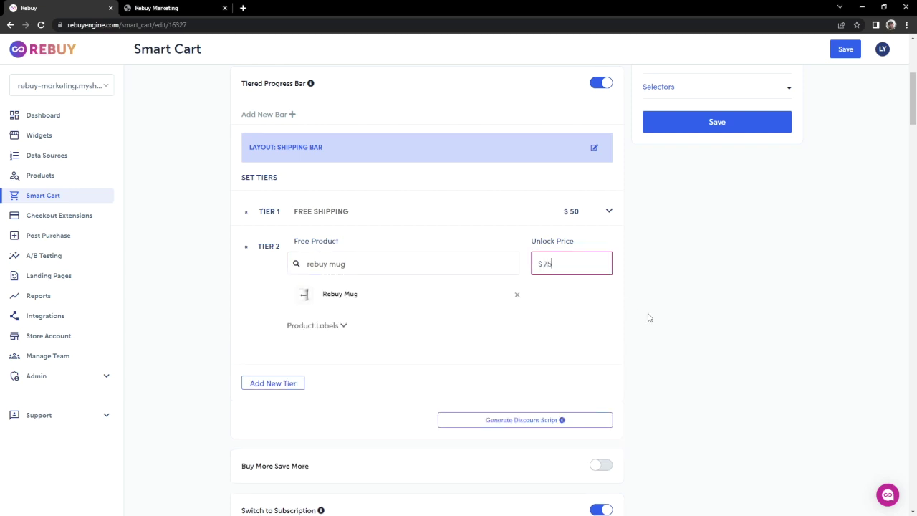
Step: Select the Recommended (Cart Flyout) widget 105303 under Cross-Sells Widgets
{"action": "scroll", "coordinate": [659, 308], "scroll_direction": "down", "scroll_amount": 1}
{"action": "scroll", "coordinate": [659, 308], "scroll_direction": "down", "scroll_amount": 3}
{"action": "scroll", "coordinate": [660, 308], "scroll_direction": "down", "scroll_amount": 4}
{"action": "scroll", "coordinate": [667, 297], "scroll_direction": "down", "scroll_amount": 2}
{"action": "scroll", "coordinate": [669, 294], "scroll_direction": "down", "scroll_amount": 3}
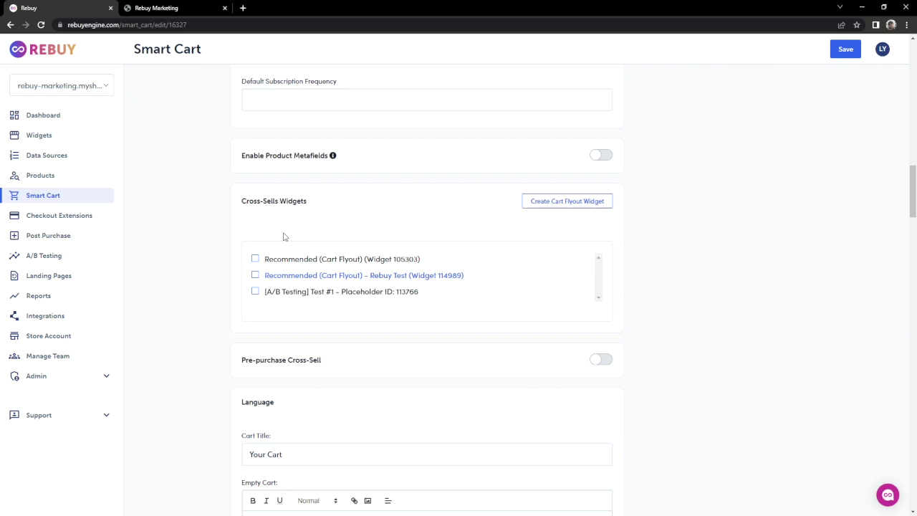
{"action": "left_click", "coordinate": [255, 259]}
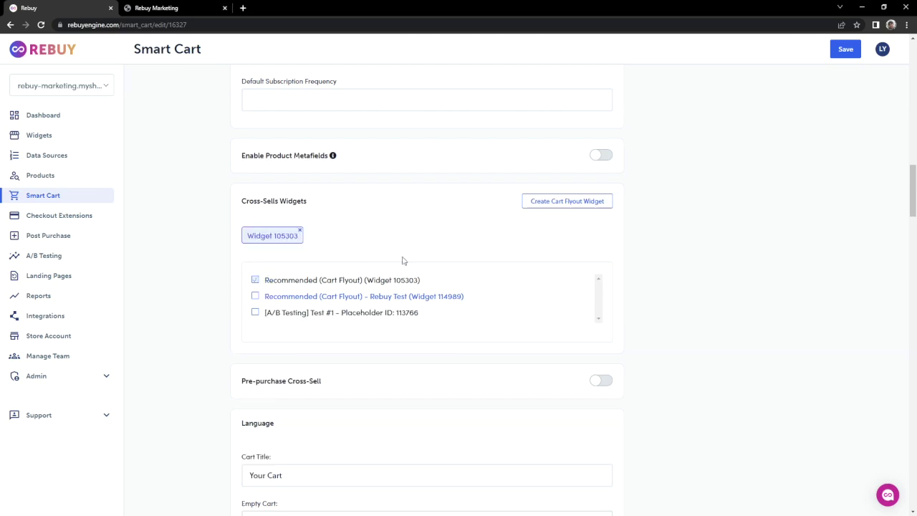
{"action": "scroll", "coordinate": [663, 282], "scroll_direction": "down", "scroll_amount": 2}
{"action": "scroll", "coordinate": [664, 282], "scroll_direction": "down", "scroll_amount": 2}
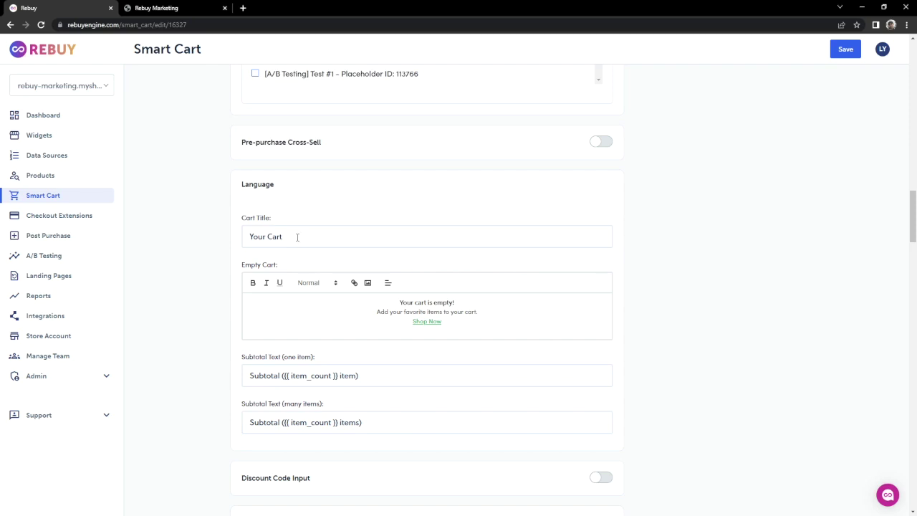
Step: Change the cart title from 'Your Cart' to 'Your Bag' and enable Discount Code Input
{"action": "left_click_drag", "start_coordinate": [291, 237], "coordinate": [273, 230]}
{"action": "type", "text": "Bag"}
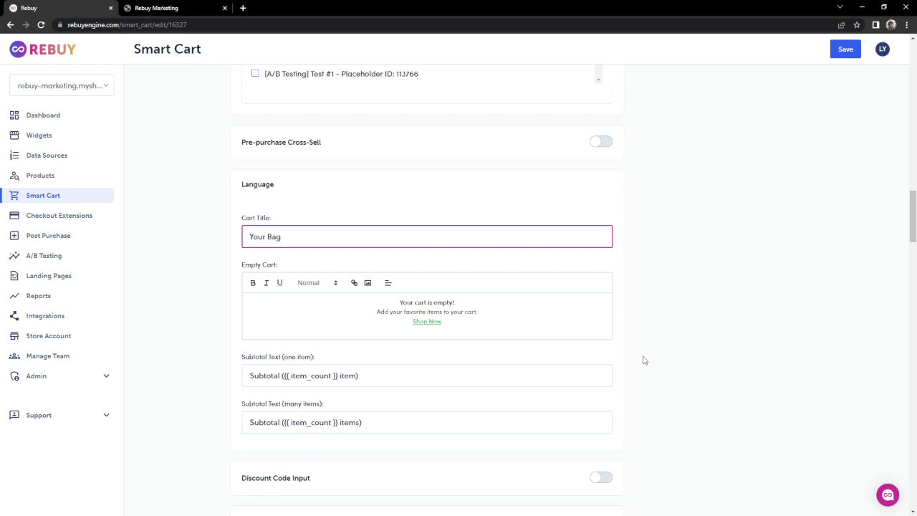
{"action": "scroll", "coordinate": [642, 356], "scroll_direction": "down", "scroll_amount": 2}
{"action": "scroll", "coordinate": [642, 355], "scroll_direction": "down", "scroll_amount": 1}
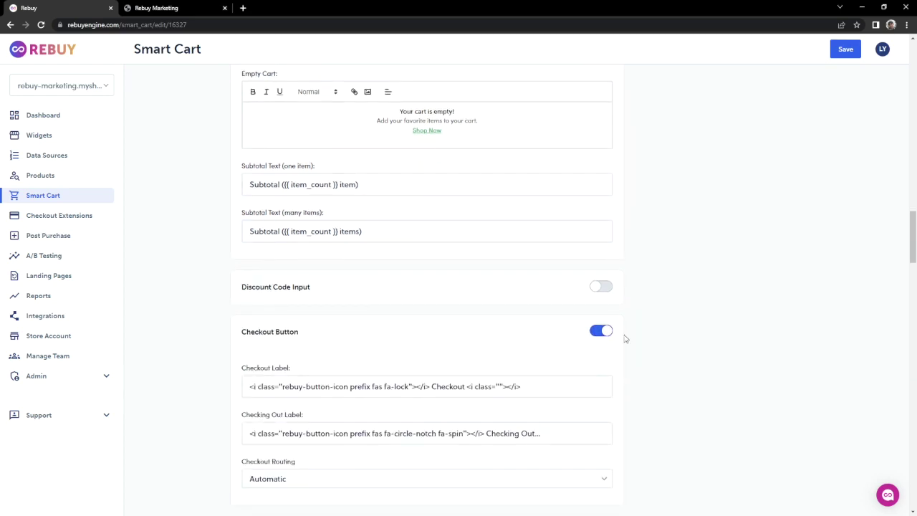
{"action": "left_click", "coordinate": [604, 289]}
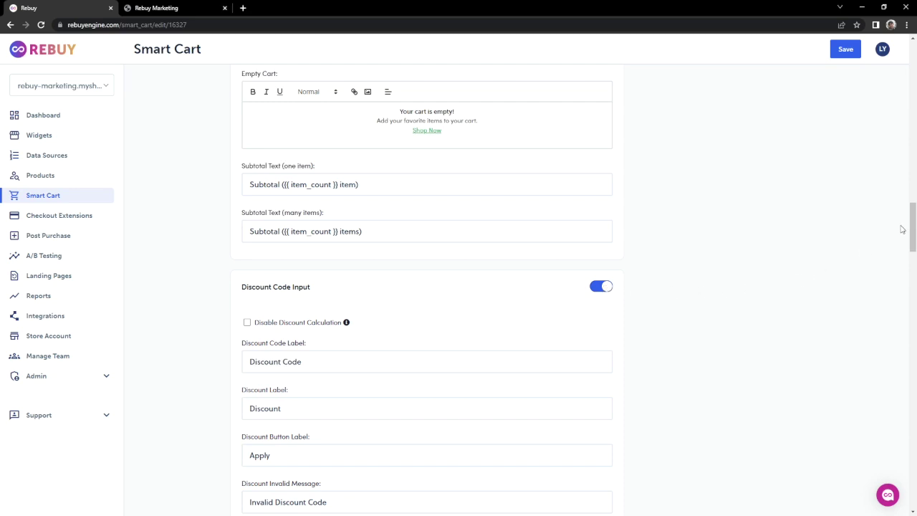
{"action": "left_click_drag", "start_coordinate": [911, 227], "coordinate": [911, 65]}
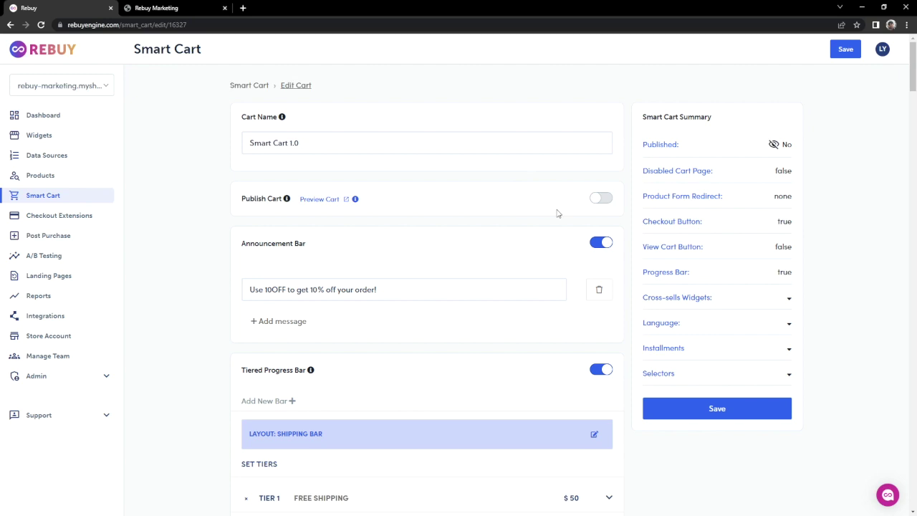
Step: Publish and save Smart Cart 1.0, then launch its storefront preview
{"action": "left_click", "coordinate": [602, 199]}
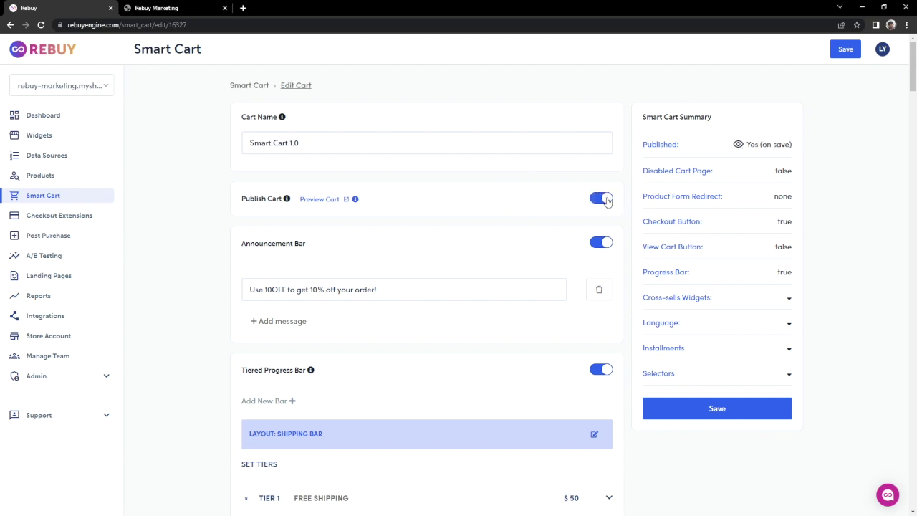
{"action": "left_click", "coordinate": [844, 51]}
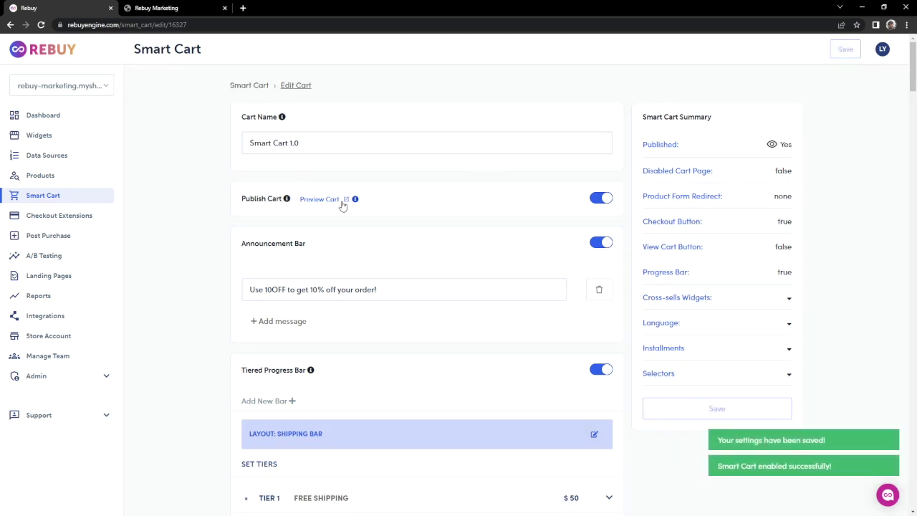
{"action": "left_click", "coordinate": [342, 204]}
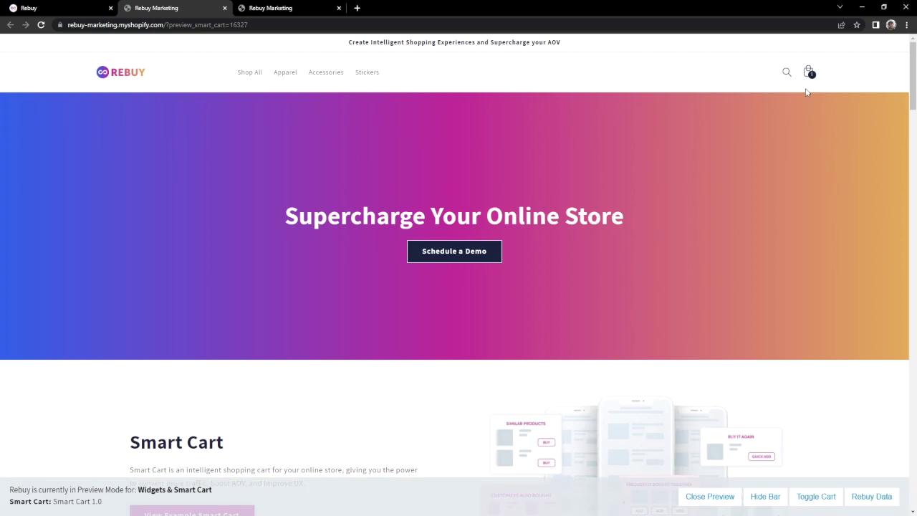
Step: Bring up the 'Your Bag' cart flyout from the store header's cart icon
{"action": "left_click", "coordinate": [808, 72]}
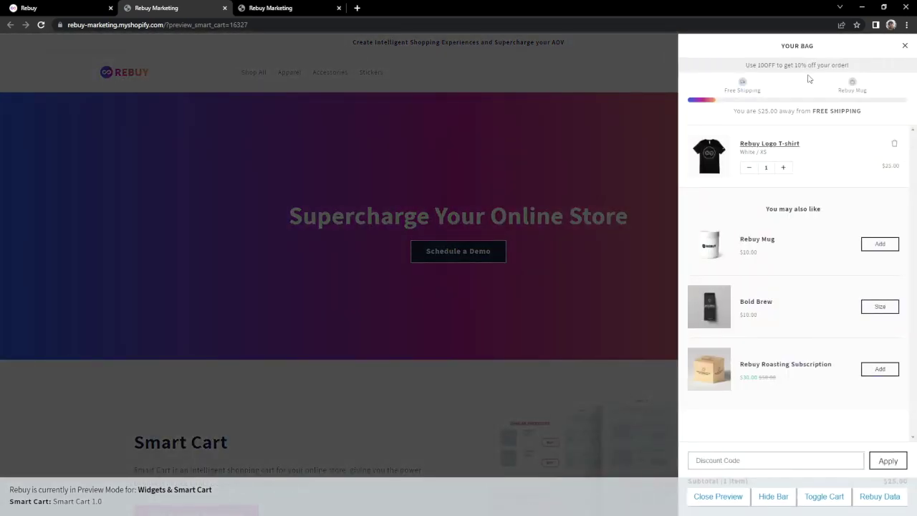